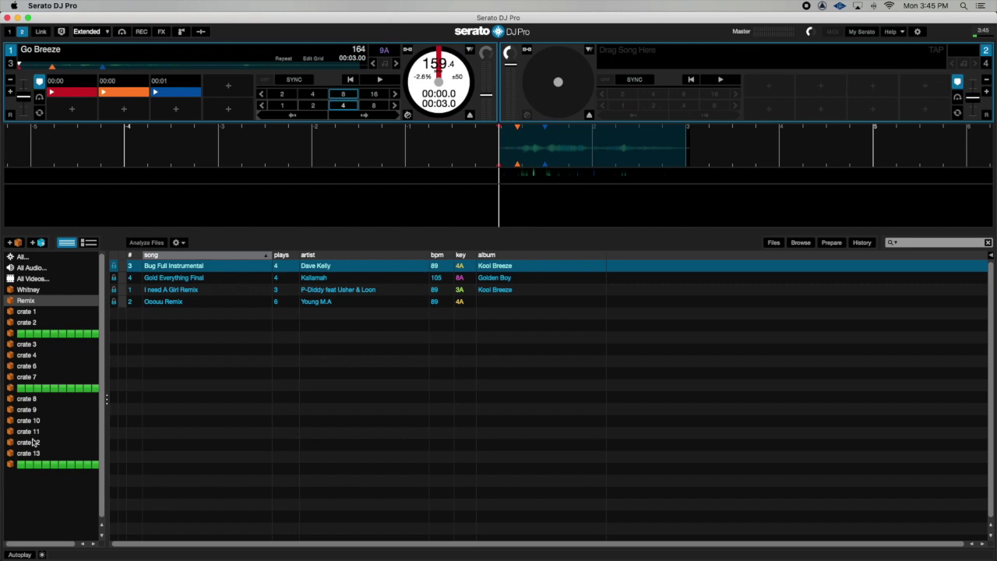
Step: Browse the Whitney crate and crates 3, 7, 4, 8, 10 and 12, then open the green separator crate holding Summer Rave
click(29, 292)
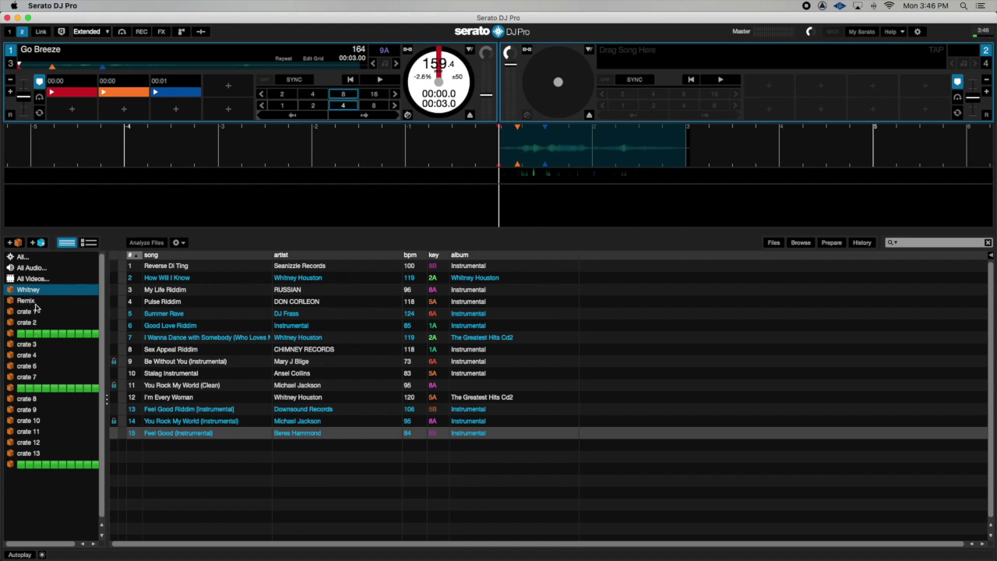
click(31, 345)
click(29, 377)
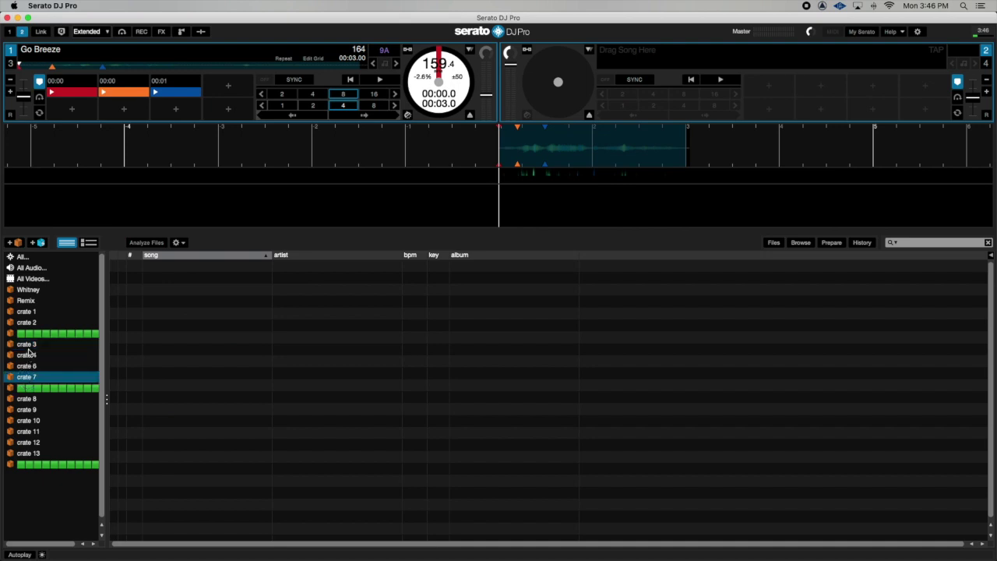
click(31, 348)
click(32, 356)
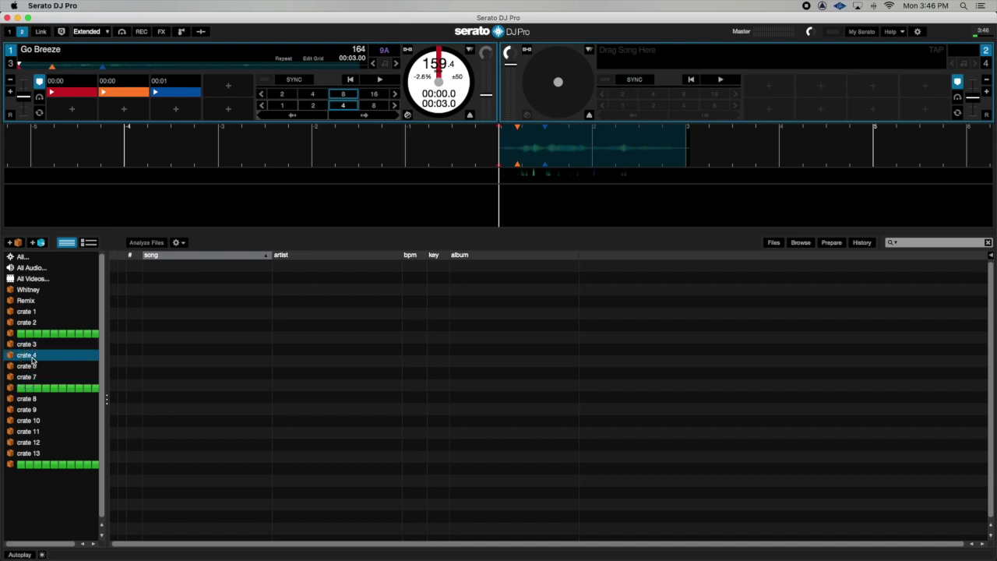
click(29, 399)
click(28, 423)
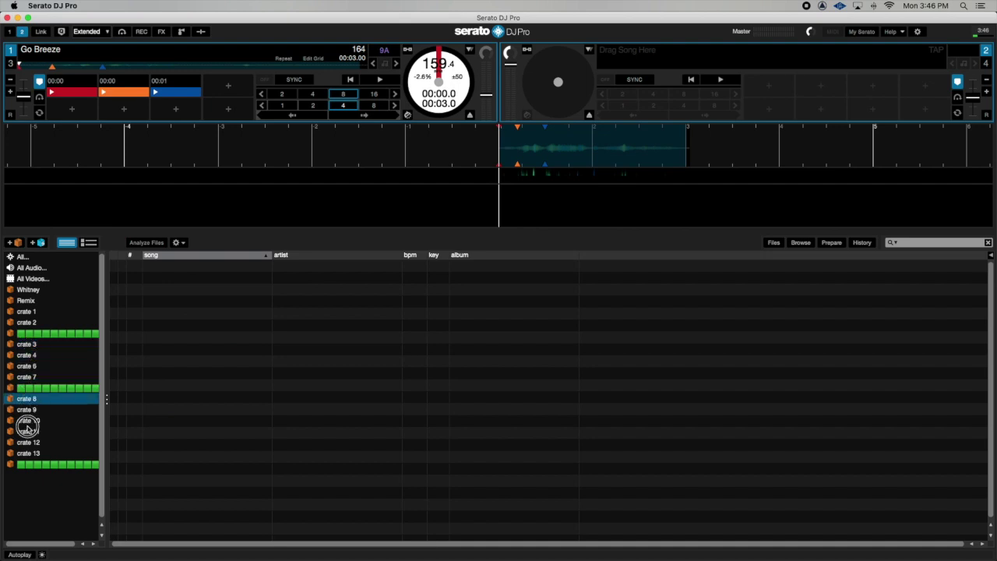
click(26, 444)
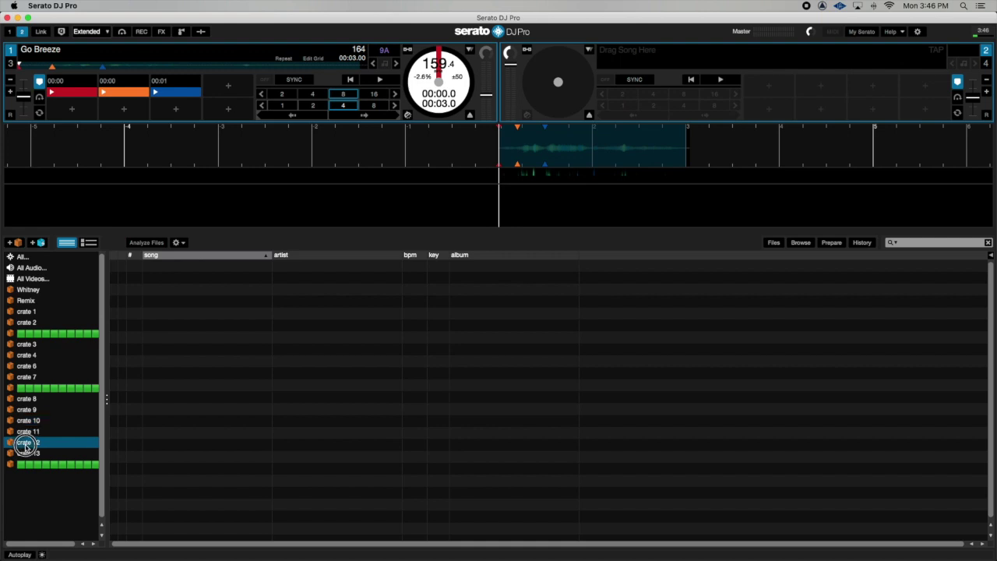
click(51, 387)
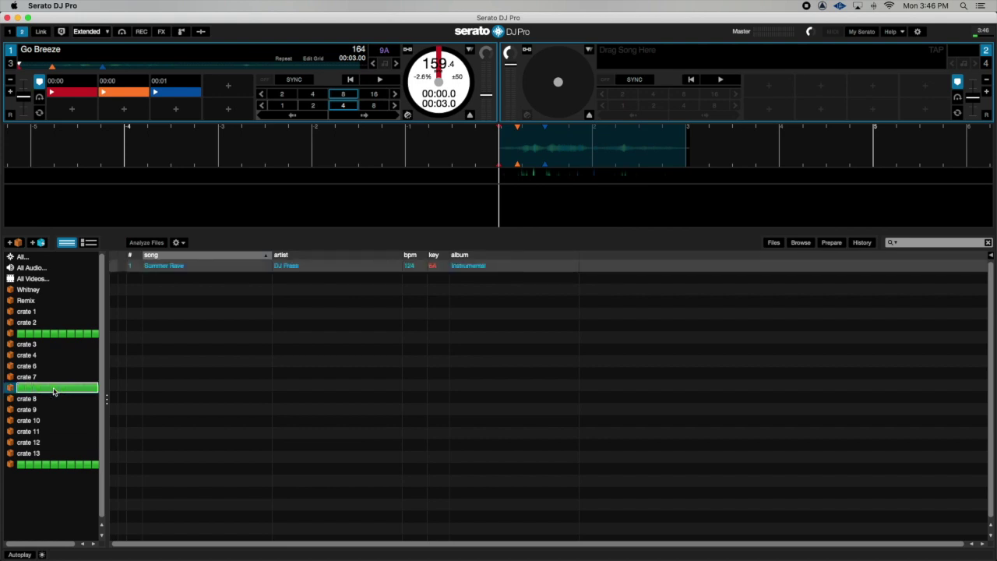
mouse_move(82, 557)
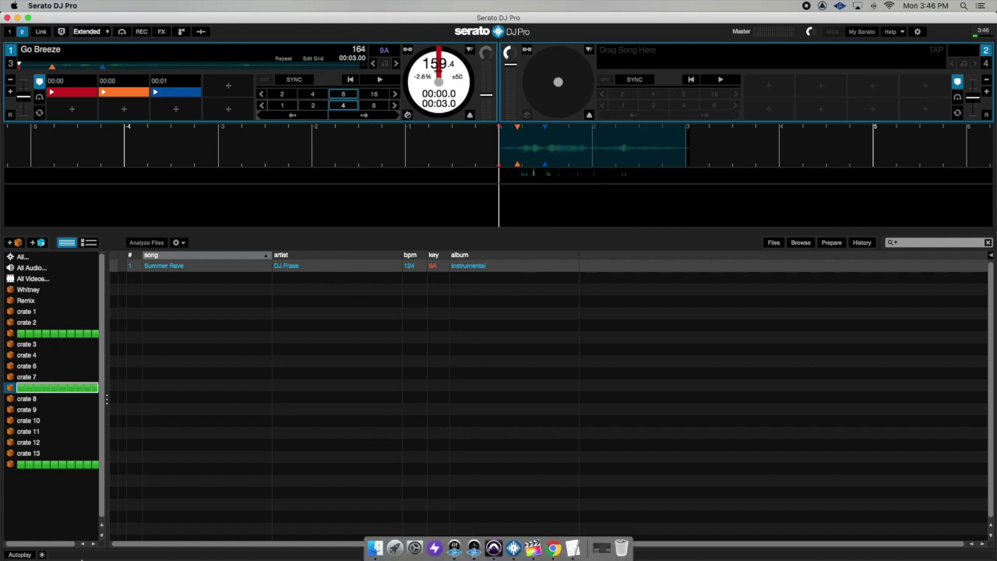
click(572, 547)
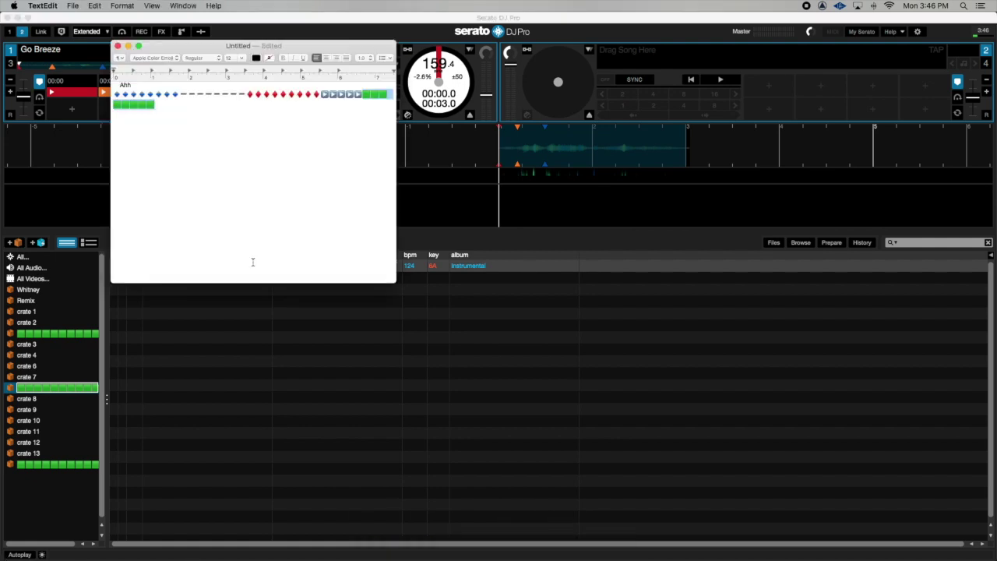
click(226, 128)
click(180, 351)
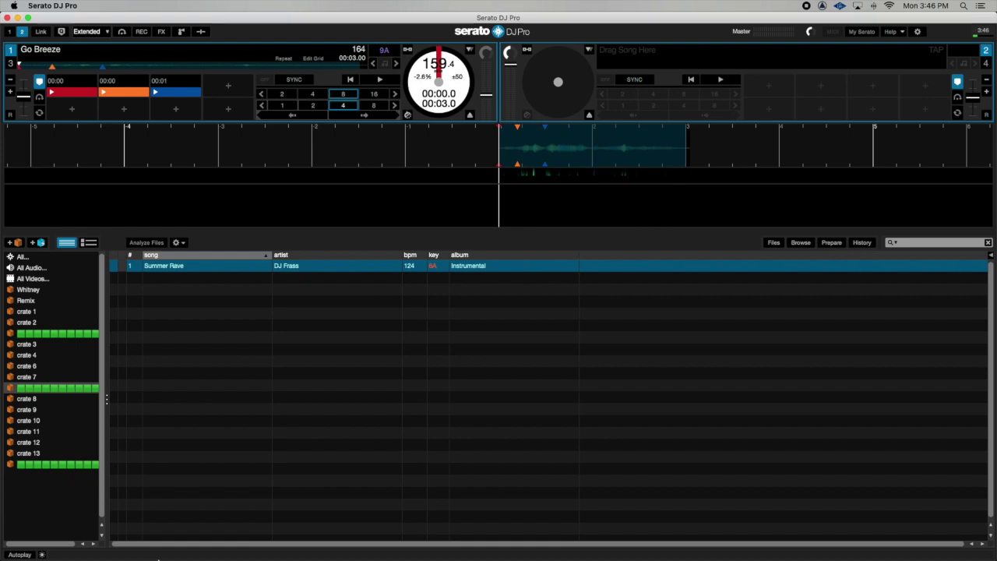
mouse_move(374, 558)
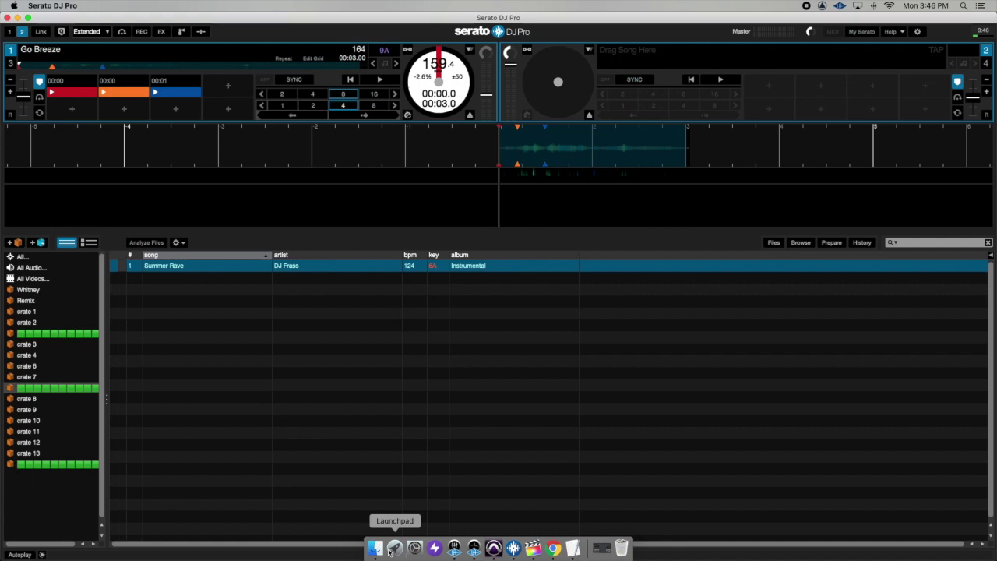
Step: Insert a red square emoji after the green squares in the TextEdit note
click(572, 548)
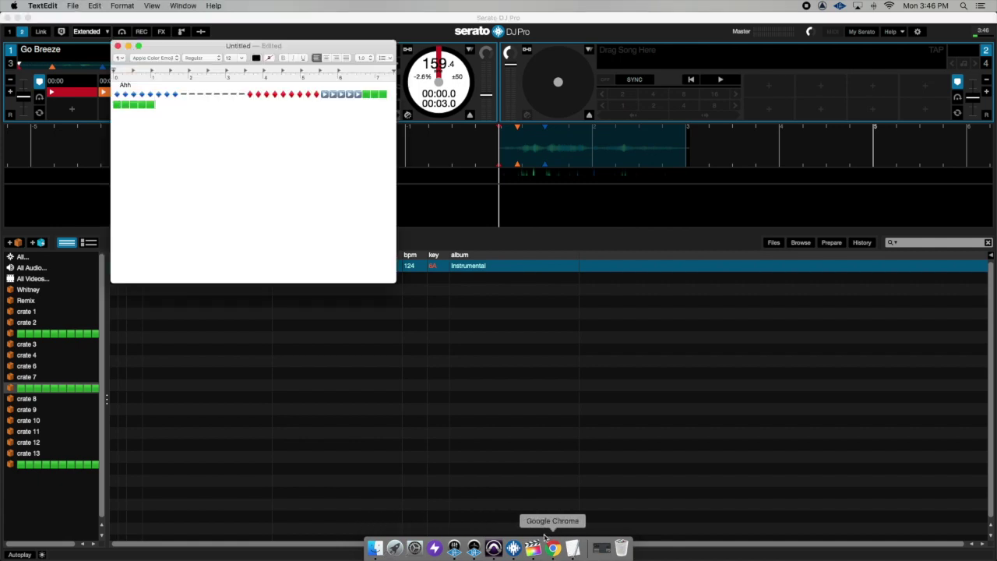
click(234, 137)
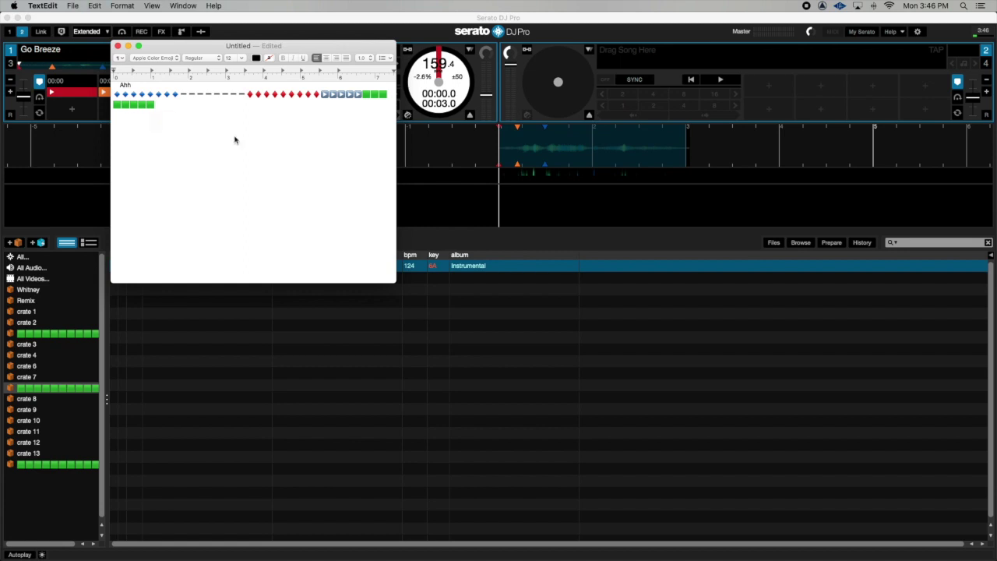
key(ctrl+super+space)
scroll(156, 210, up, 2)
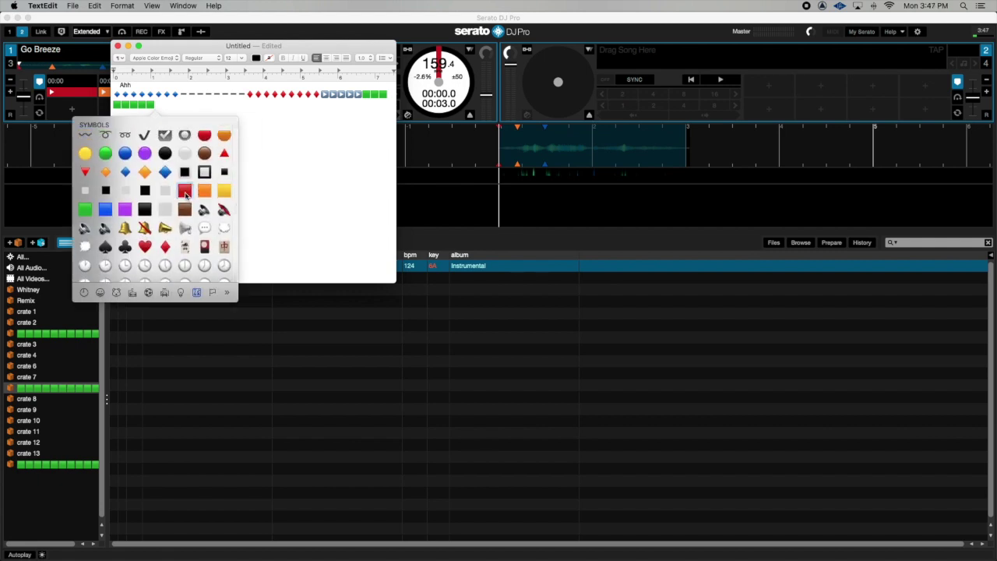
click(184, 190)
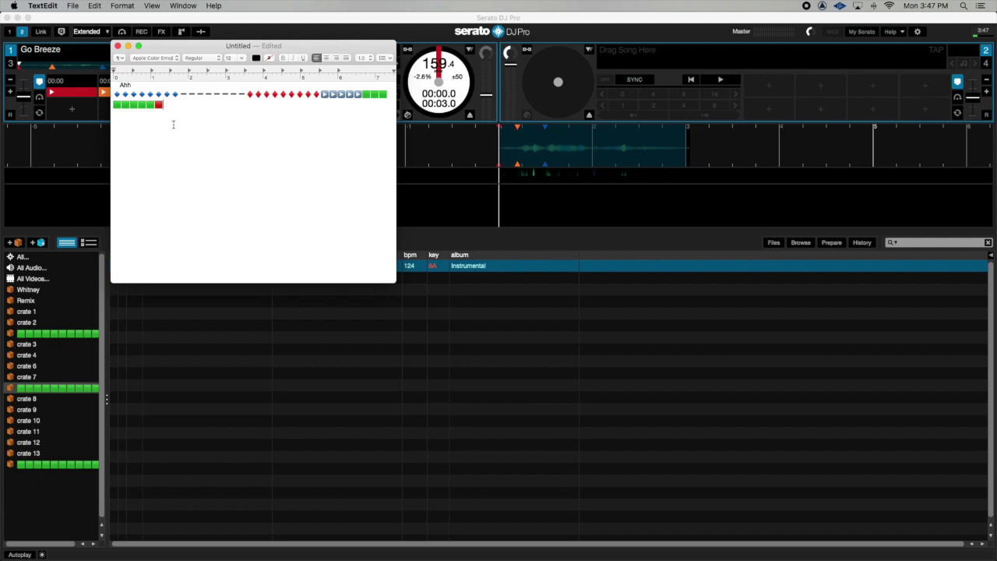
Step: Copy the new red square emoji and return to Serato DJ Pro
drag(167, 107, 155, 107)
key(super+c)
click(304, 339)
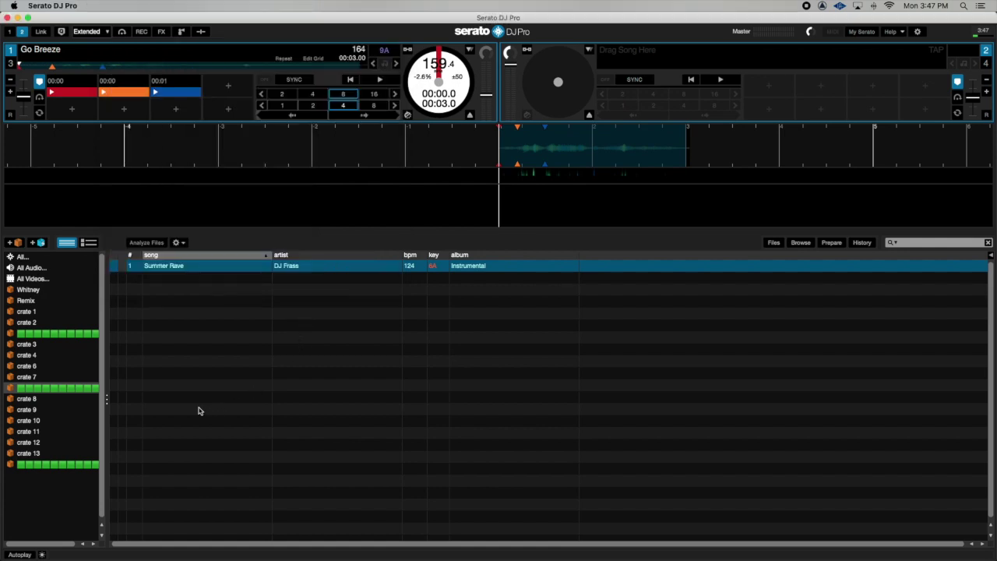
Step: Add two new crates and rename crate 15 to a row of twelve red square emojis
click(14, 244)
click(15, 244)
click(15, 244)
double_click(28, 497)
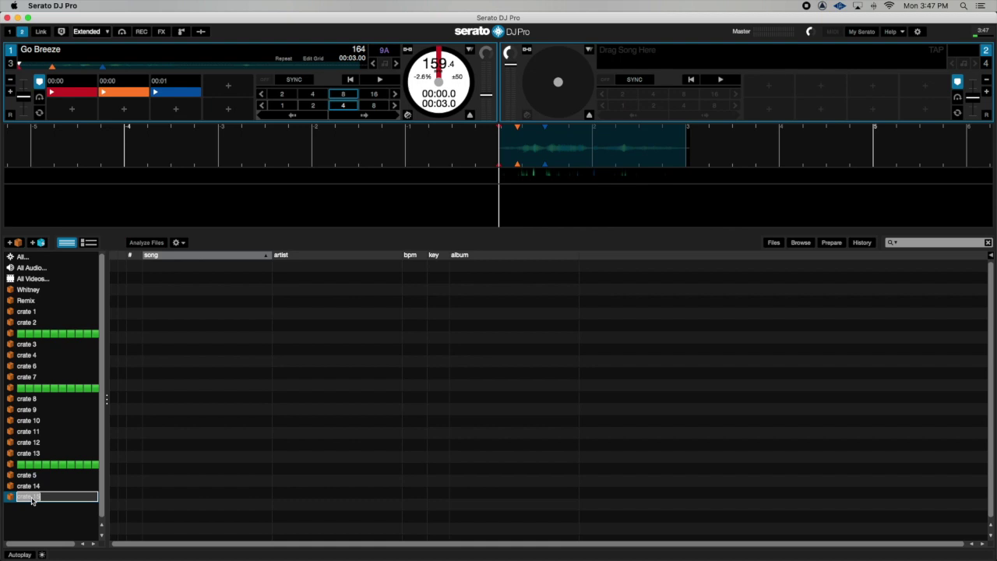
text(🟥🟥🟥🟥🟥🟥🟥🟥🟥🟥🟥🟥)
key(Return)
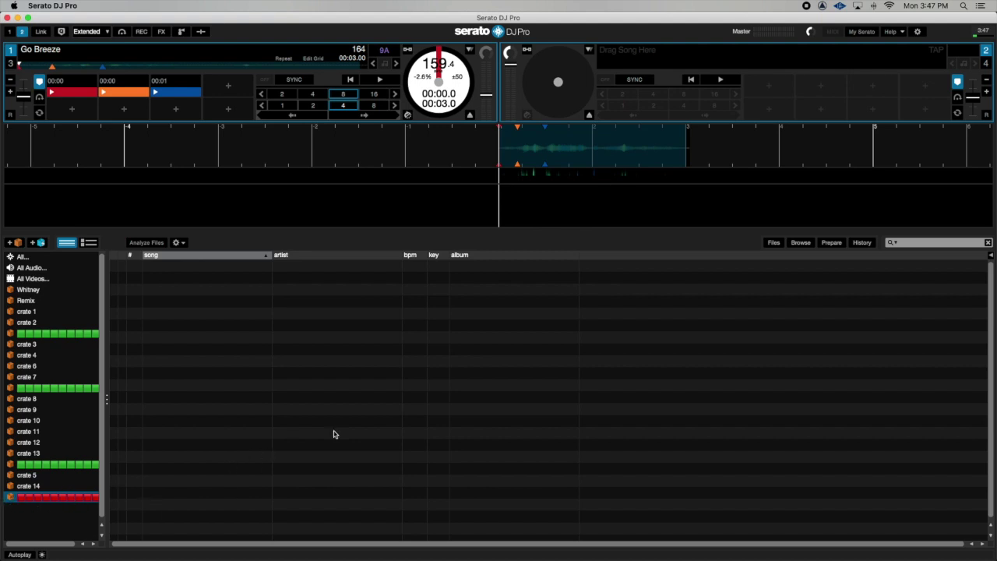
click(46, 402)
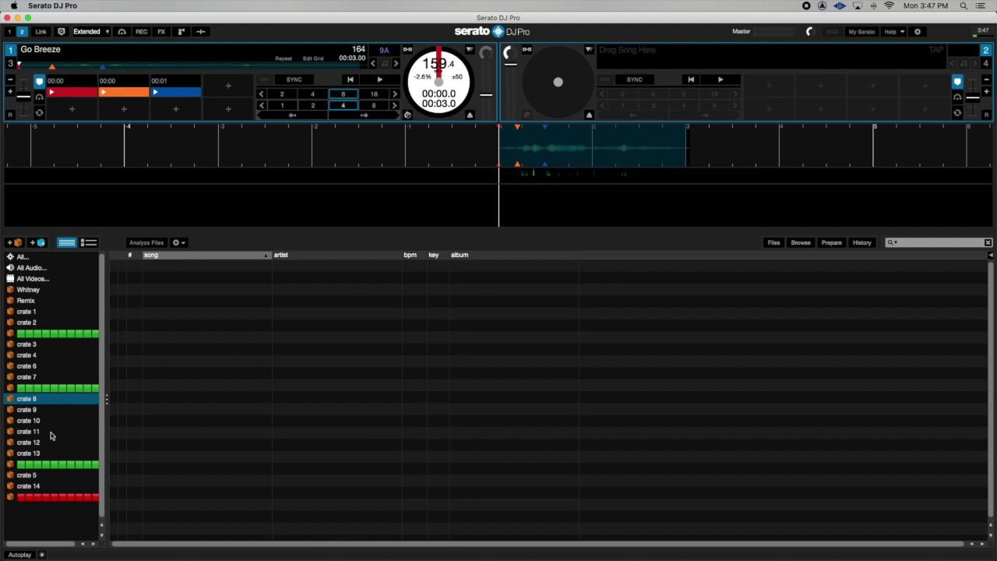
click(31, 486)
click(31, 499)
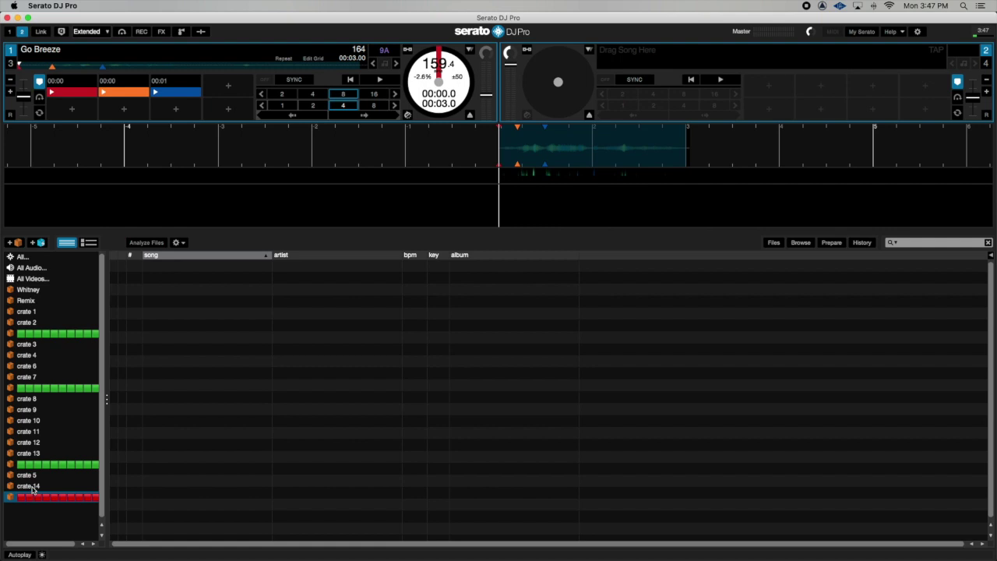
click(32, 487)
click(35, 497)
click(34, 487)
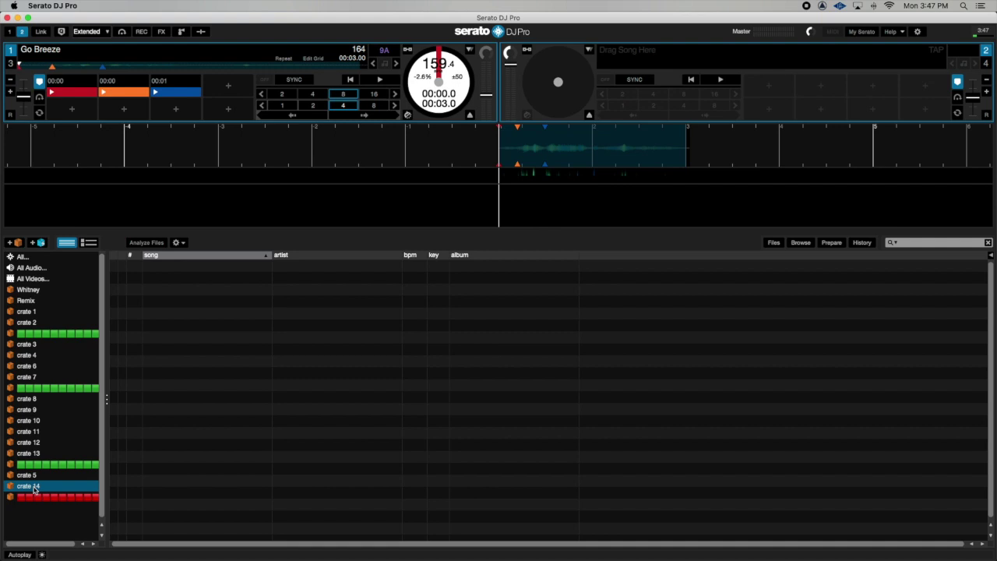
Step: Drag Ooouu Remix from the Remix crate into the red-square crate and verify it's listed there
click(39, 302)
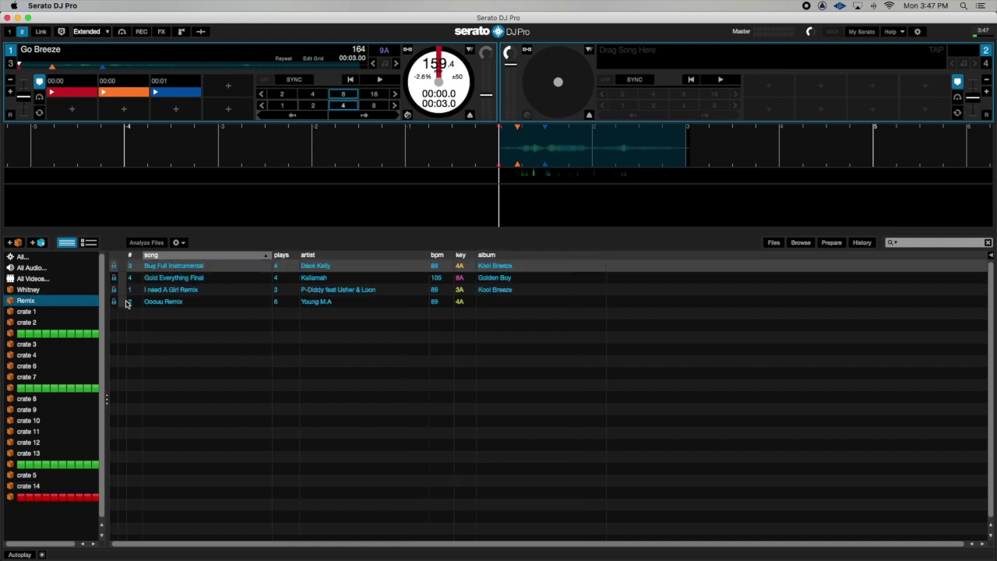
drag(156, 304, 41, 495)
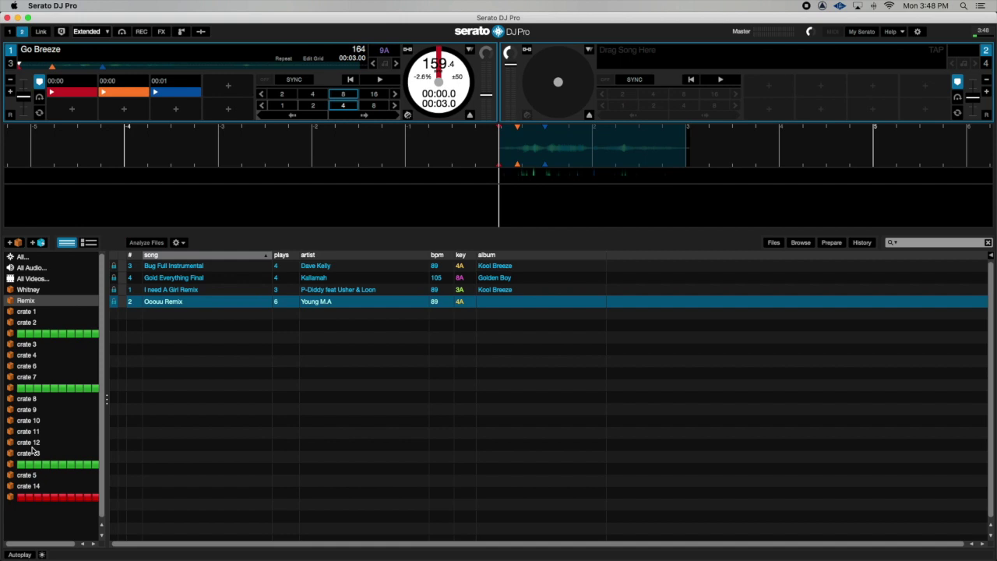
click(50, 497)
click(51, 468)
click(53, 498)
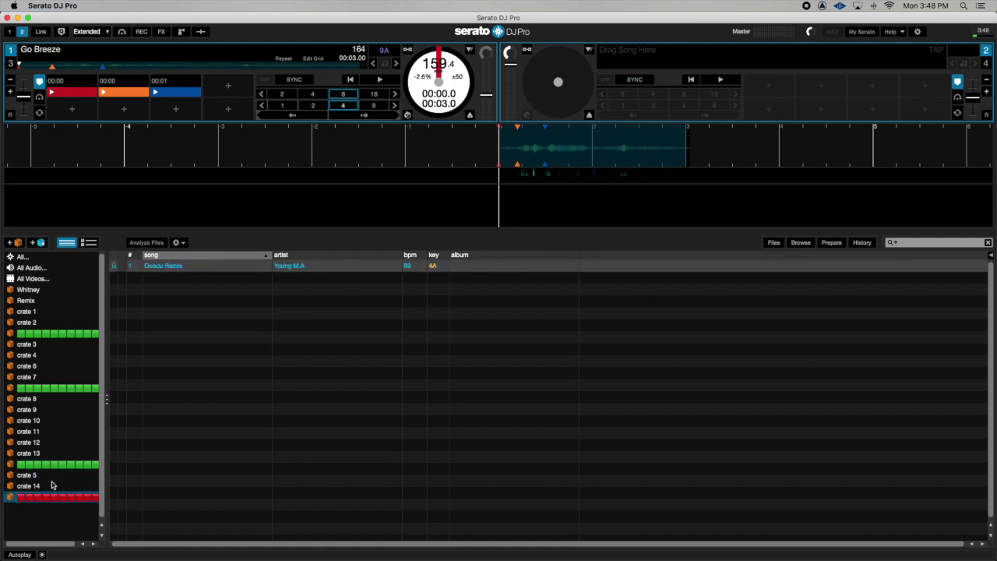